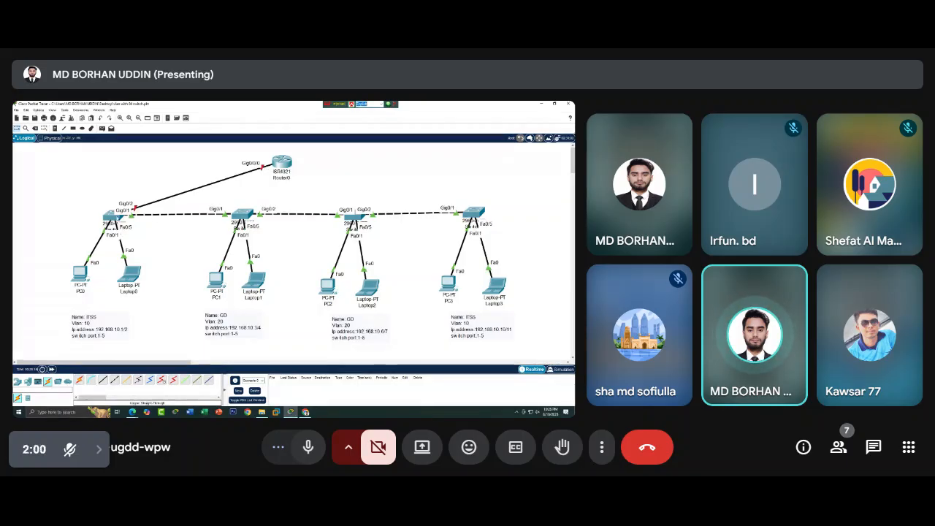
# Step: Enlarge the presenter's shared screen in the meeting to 110%
pyautogui.moveTo(460, 393)
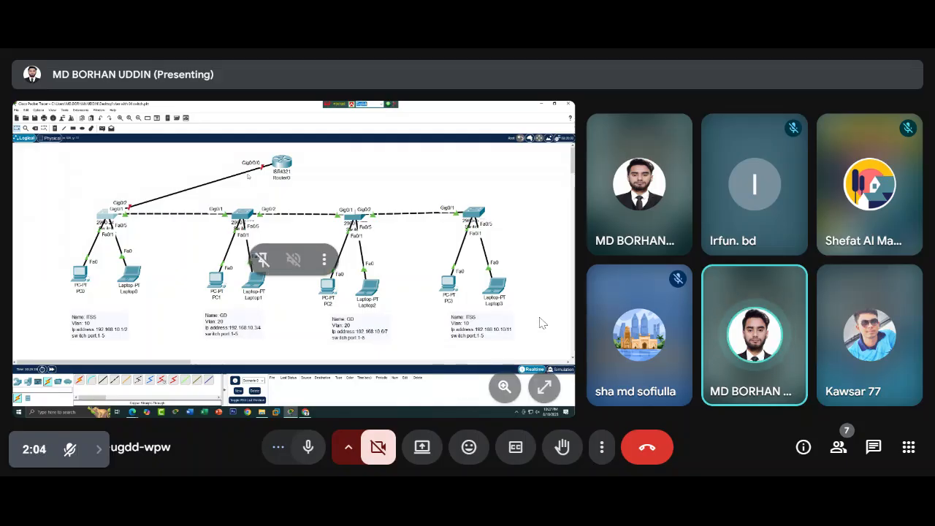
pyautogui.click(503, 388)
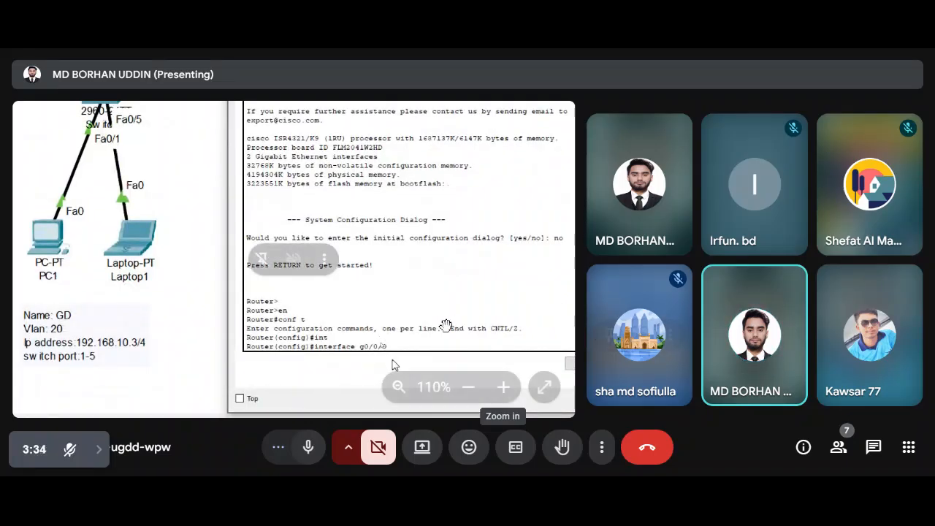
pyautogui.moveTo(572, 322); pyautogui.dragTo(388, 351)
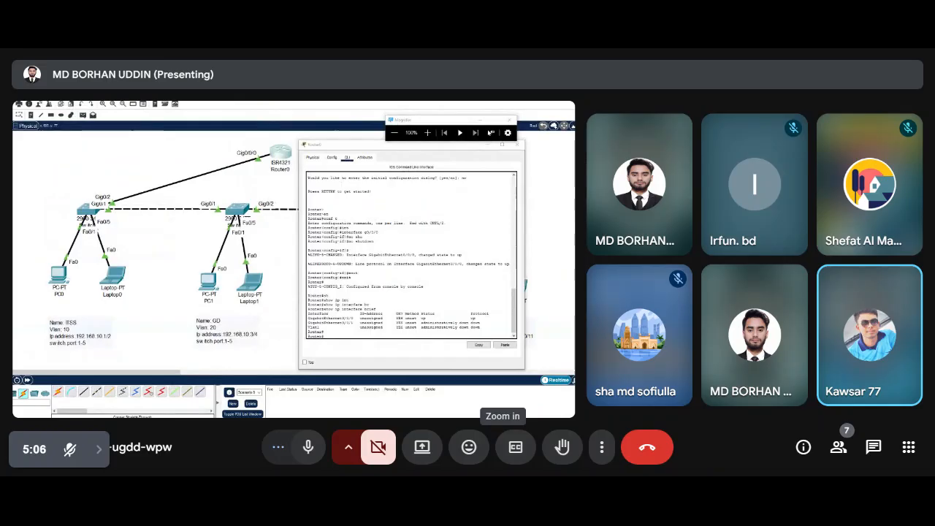
# Step: Mute the meeting microphone, reopening it only for a brief reply before muting it again
pyautogui.click(308, 448)
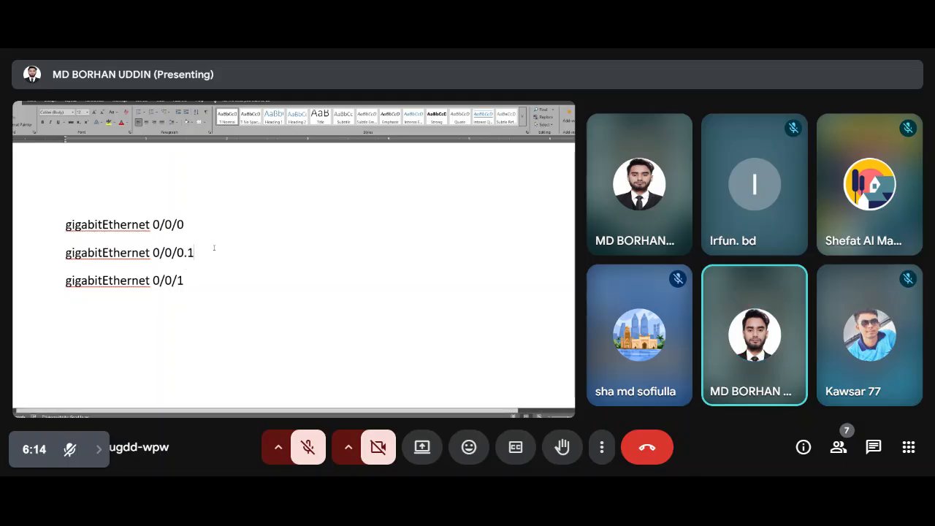
pyautogui.click(301, 451)
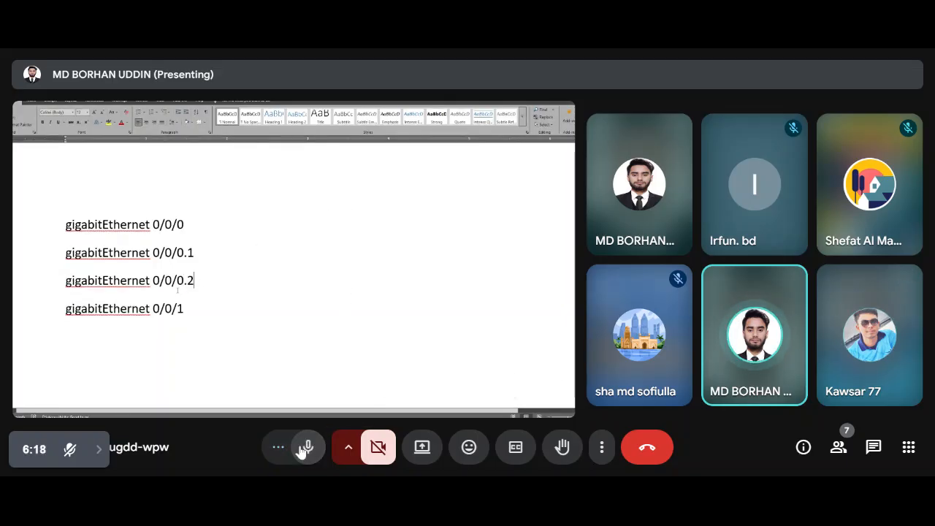
pyautogui.click(301, 451)
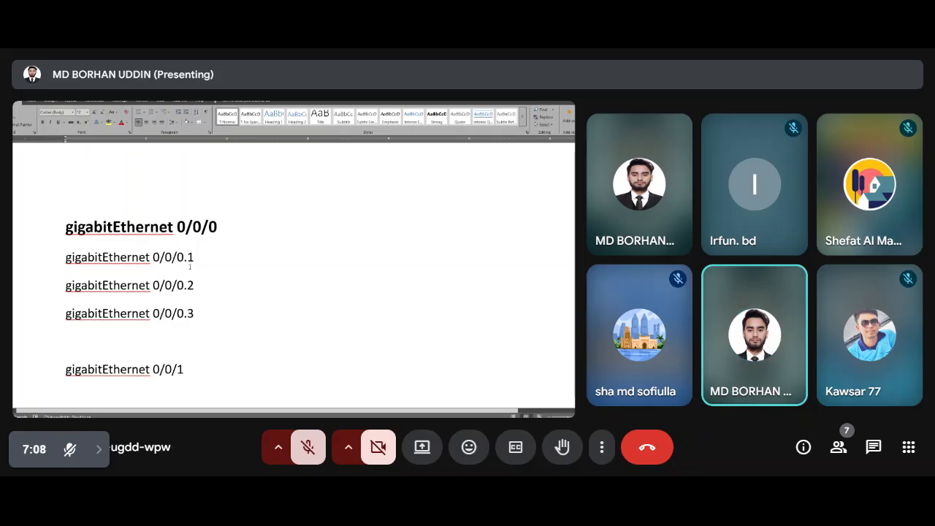
# Step: Highlight the gigabitEthernet 0/0/0 line in the document, followed by its subinterface lines 0/0/0.1 to 0/0/0.3
pyautogui.moveTo(221, 226)
pyautogui.mouseDown()
pyautogui.moveTo(86, 226)
pyautogui.moveTo(219, 228)
pyautogui.mouseUp()
pyautogui.tripleClick(138, 227)
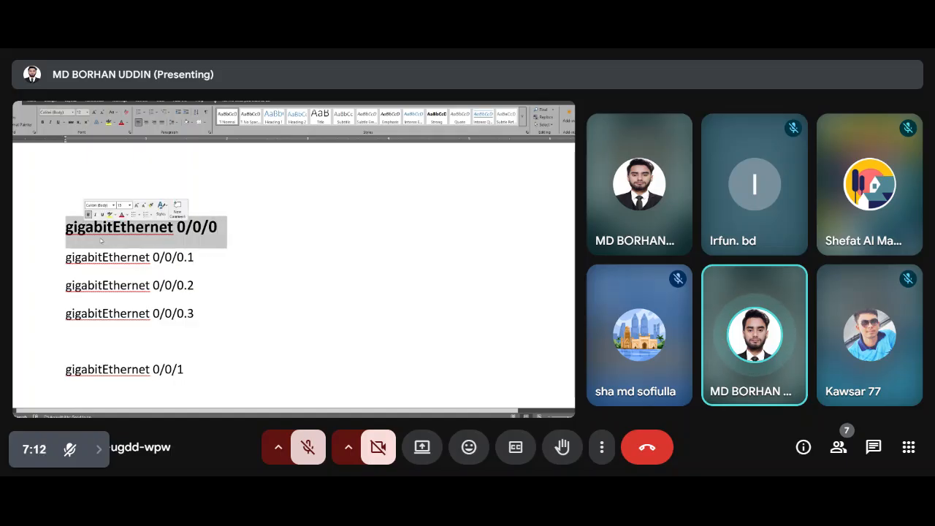
pyautogui.moveTo(196, 315); pyautogui.dragTo(66, 257)
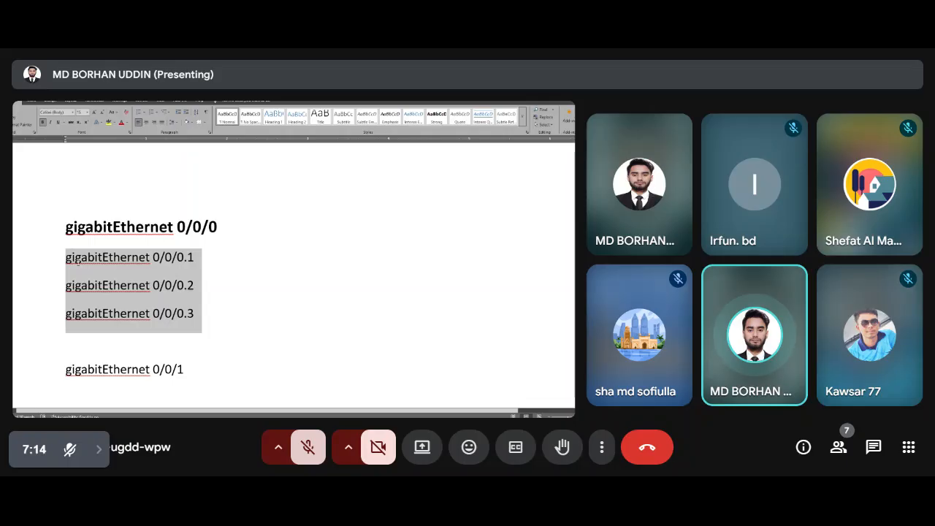
pyautogui.click(215, 275)
pyautogui.moveTo(200, 256); pyautogui.dragTo(66, 257)
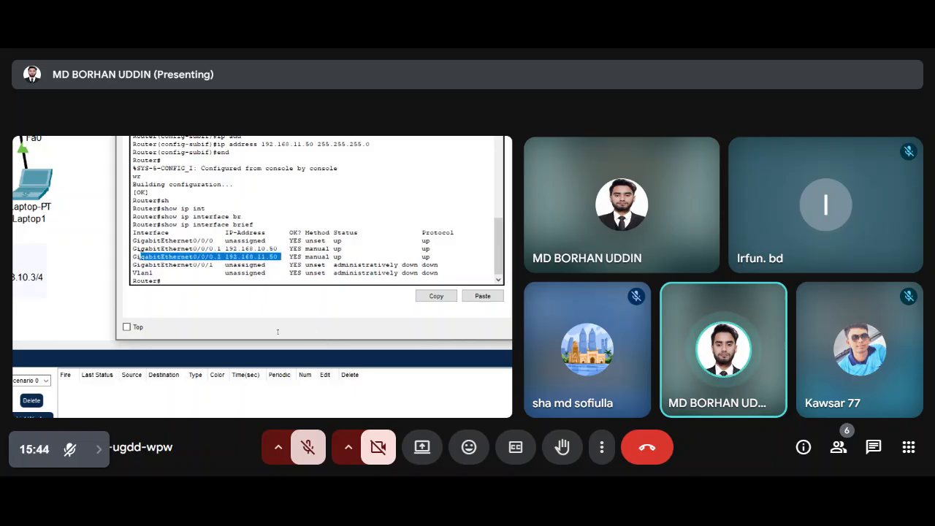
# Step: Unmute the meeting microphone for short replies and mute it again after each one
pyautogui.click(306, 448)
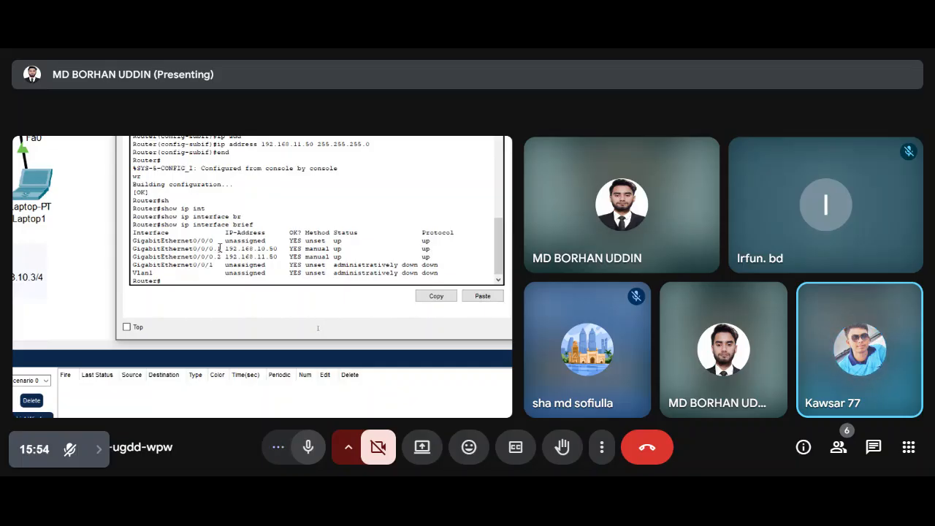
pyautogui.click(310, 450)
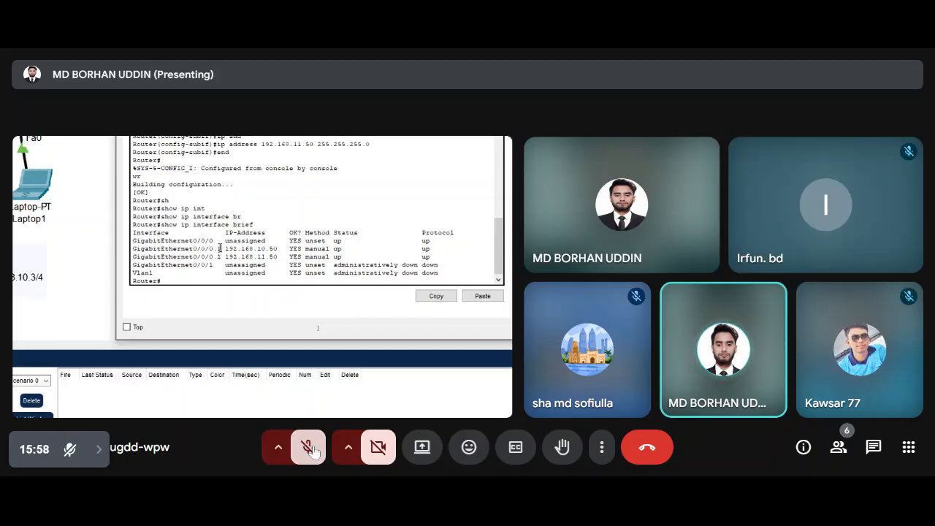
pyautogui.click(315, 451)
pyautogui.click(314, 451)
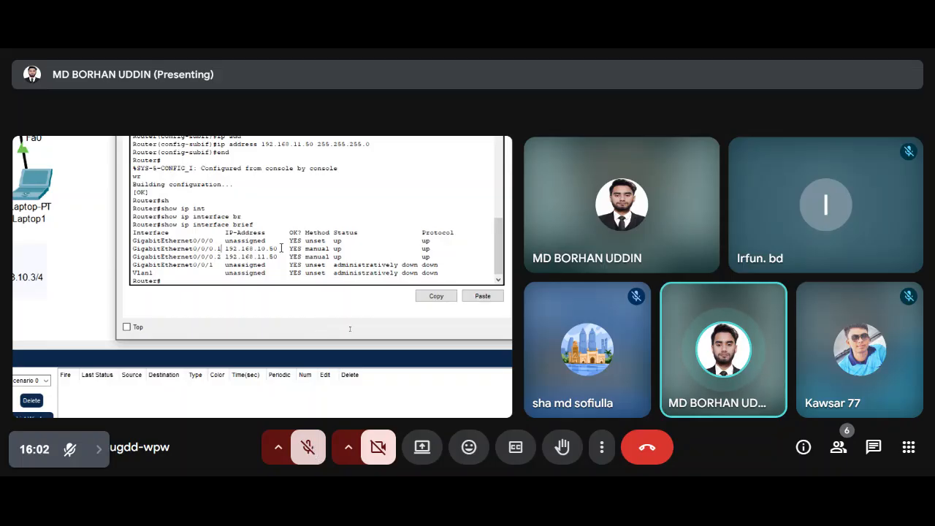
# Step: Highlight the GigabitEthernet0/0/0.1 and 0/0/0.2 rows in the router's interface list, and open the microphone only for short replies
pyautogui.moveTo(280, 257); pyautogui.dragTo(119, 250)
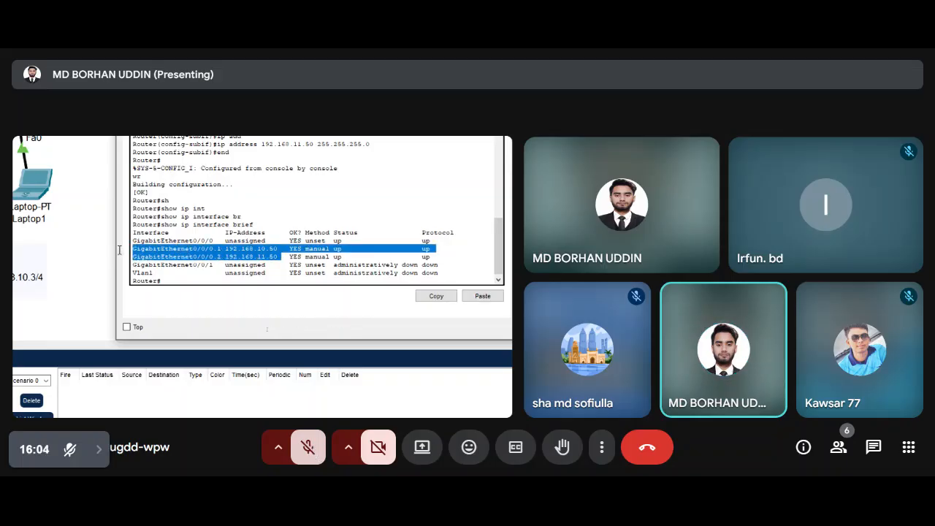
pyautogui.click(312, 450)
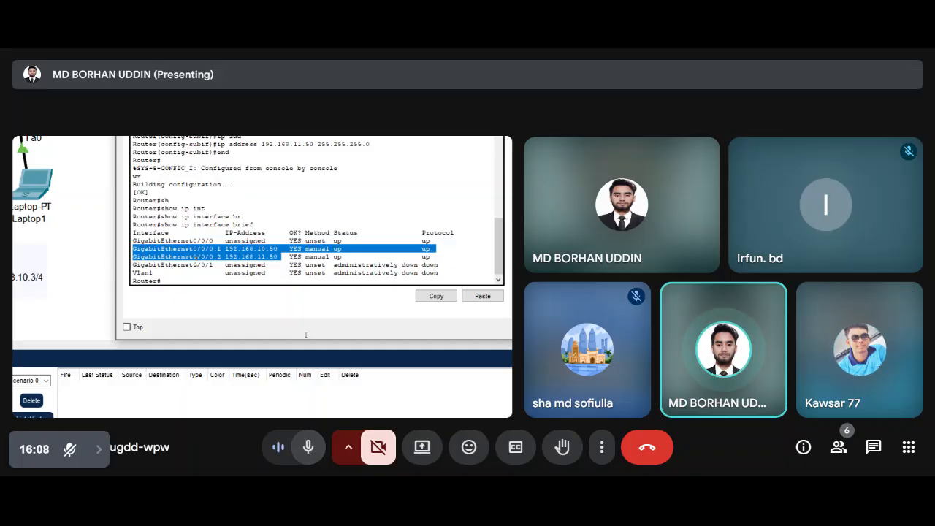
pyautogui.click(311, 451)
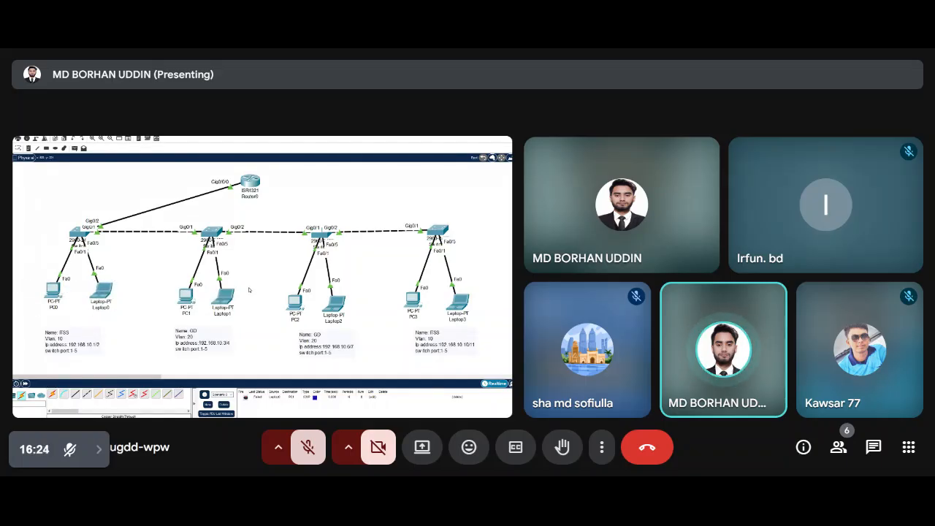
pyautogui.click(309, 447)
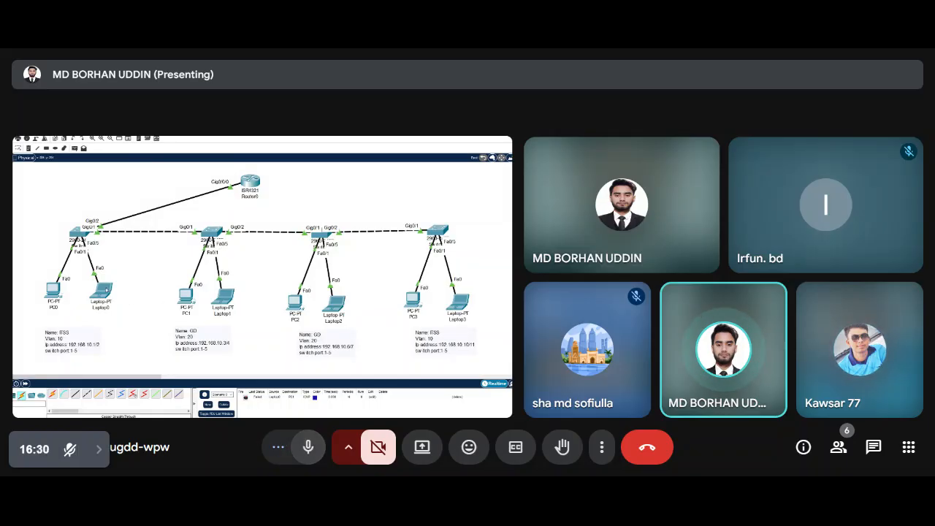
pyautogui.click(308, 449)
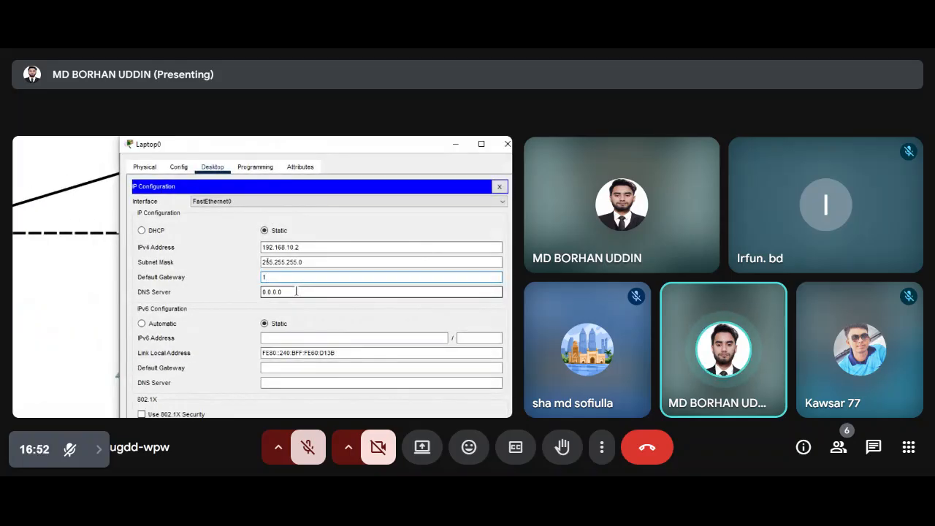
pyautogui.write('92.168')
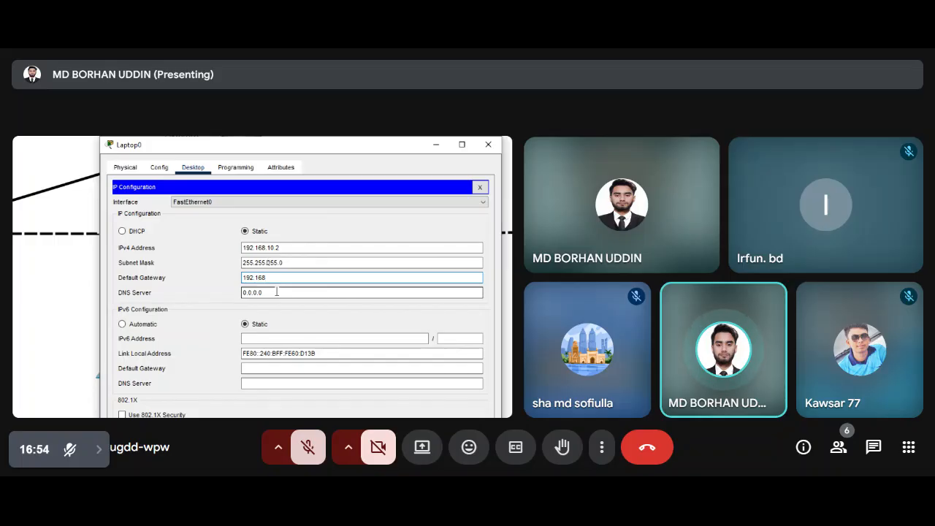
pyautogui.click(277, 292)
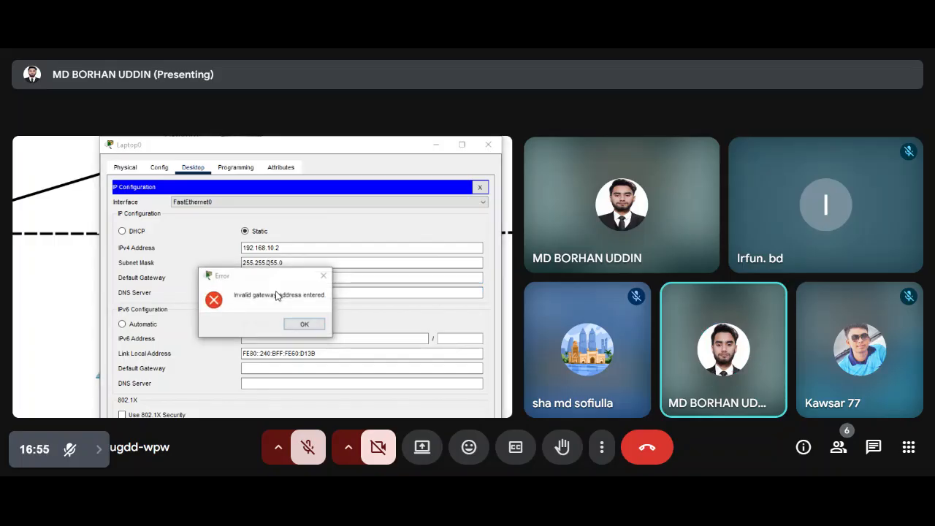
pyautogui.click(305, 325)
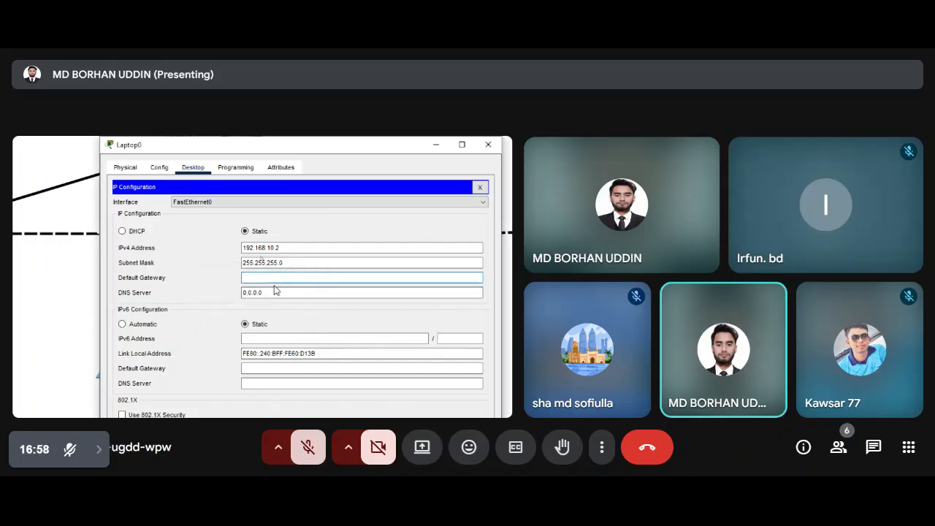
# Step: Set Laptop0's IPv4 default gateway to 192.168.10.50 and close its configuration window
pyautogui.write('192.168')
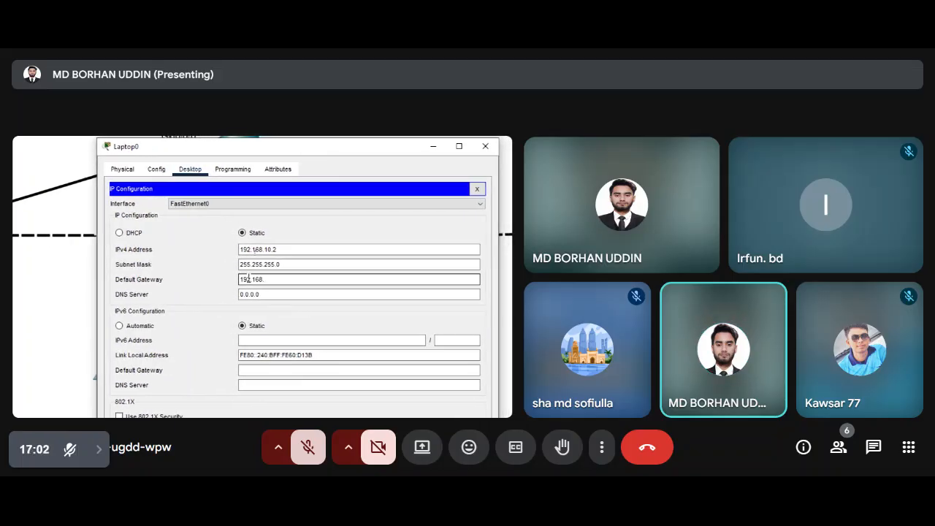
pyautogui.write('.10.50')
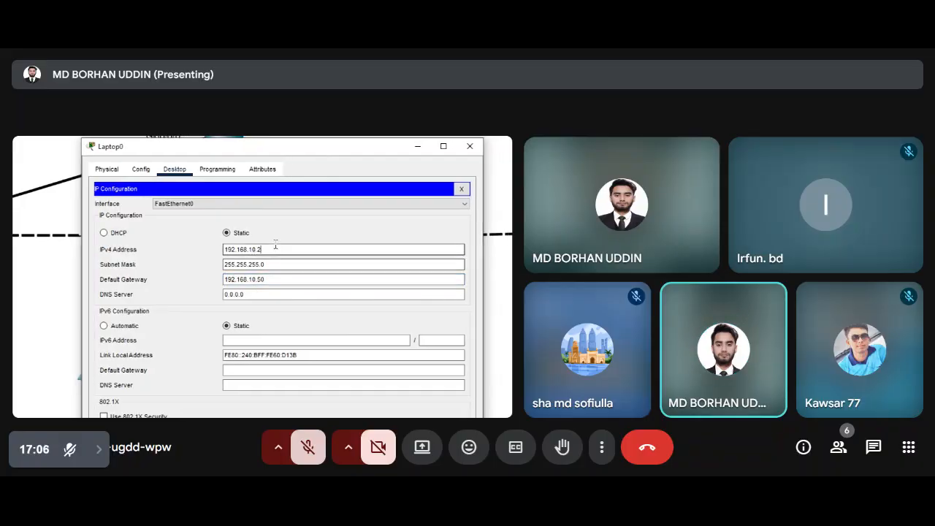
pyautogui.moveTo(271, 279); pyautogui.dragTo(207, 275)
pyautogui.click(286, 281)
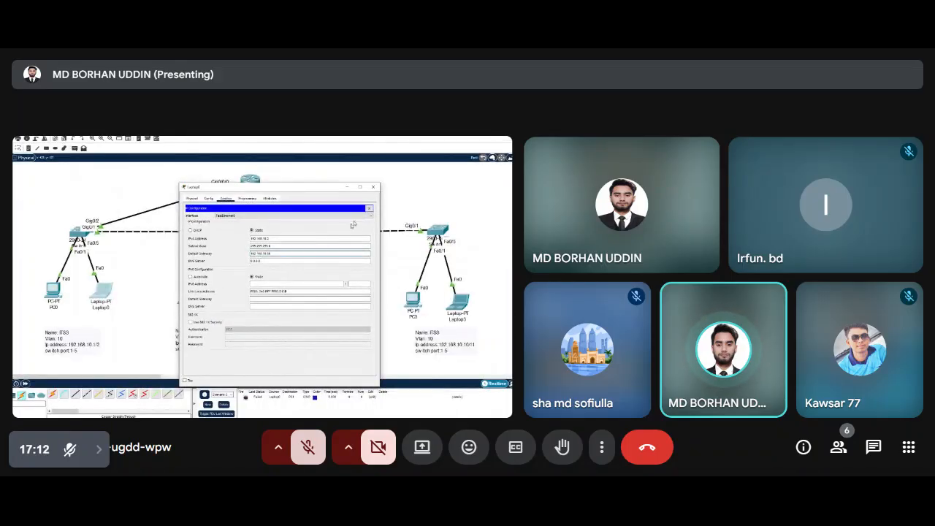
pyautogui.click(372, 187)
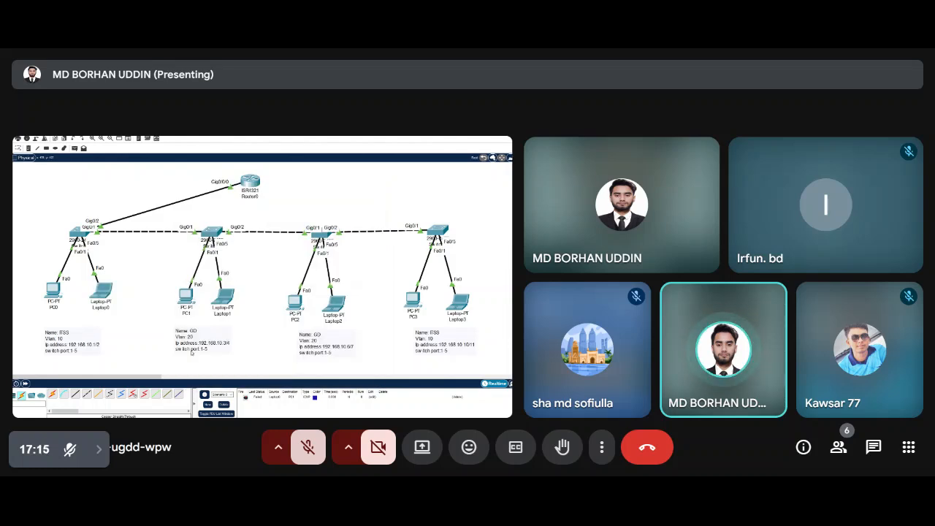
# Step: Set PC1's IPv4 default gateway to 192.168.11.50 in its IP configuration and close the device window
pyautogui.click(187, 298)
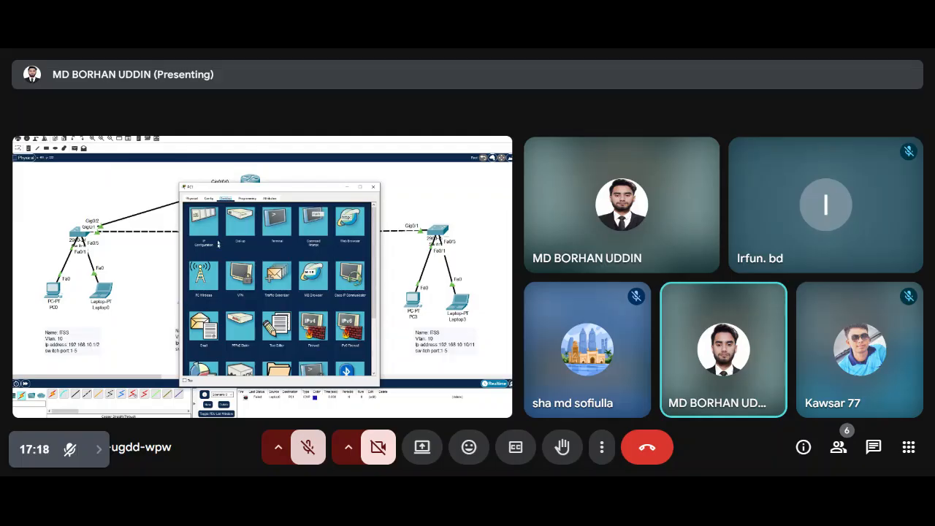
pyautogui.click(205, 226)
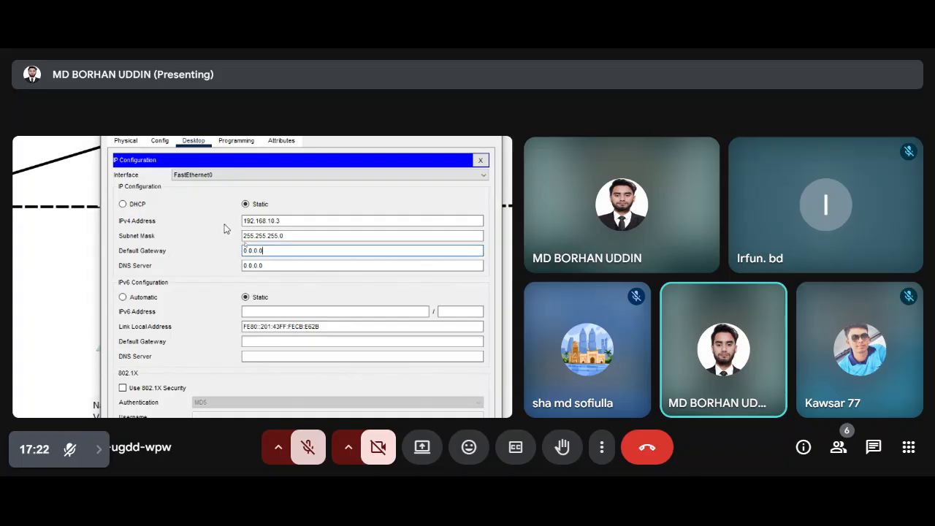
pyautogui.moveTo(265, 252); pyautogui.dragTo(243, 252)
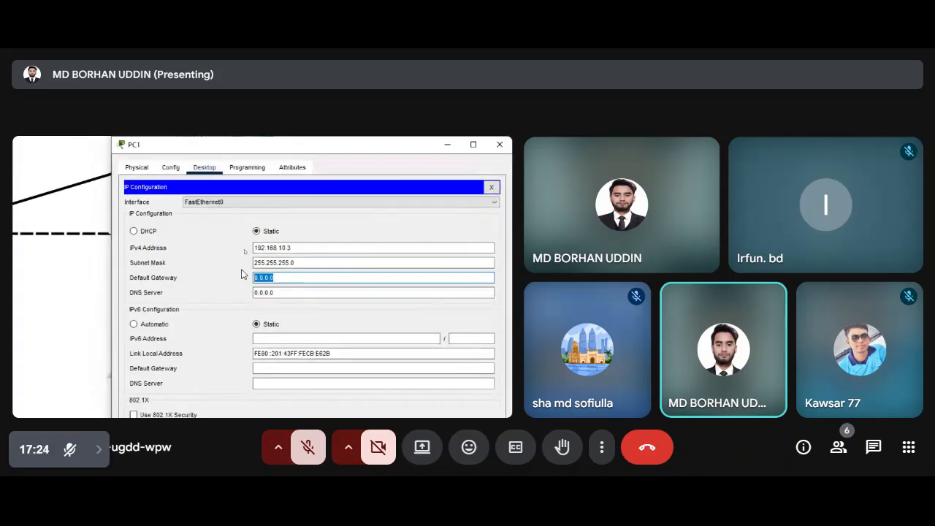
pyautogui.write('192.168.11')
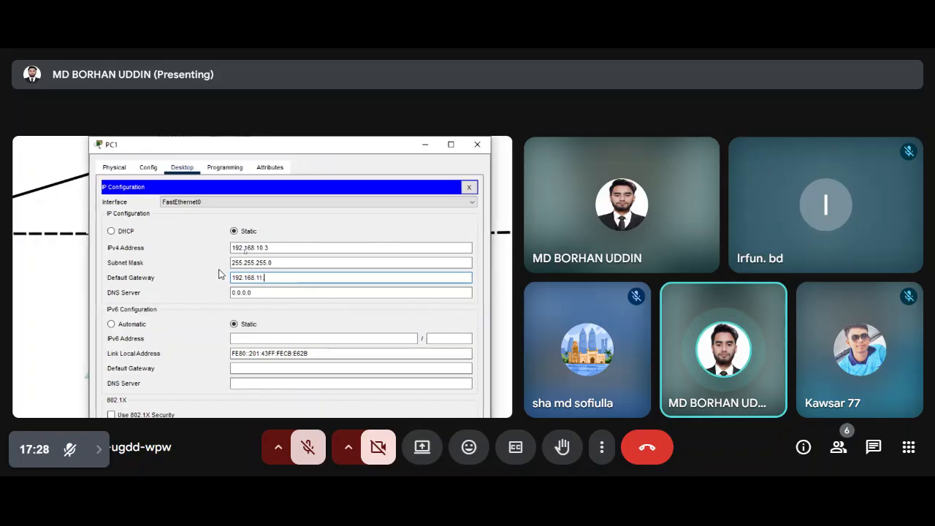
pyautogui.write('.50')
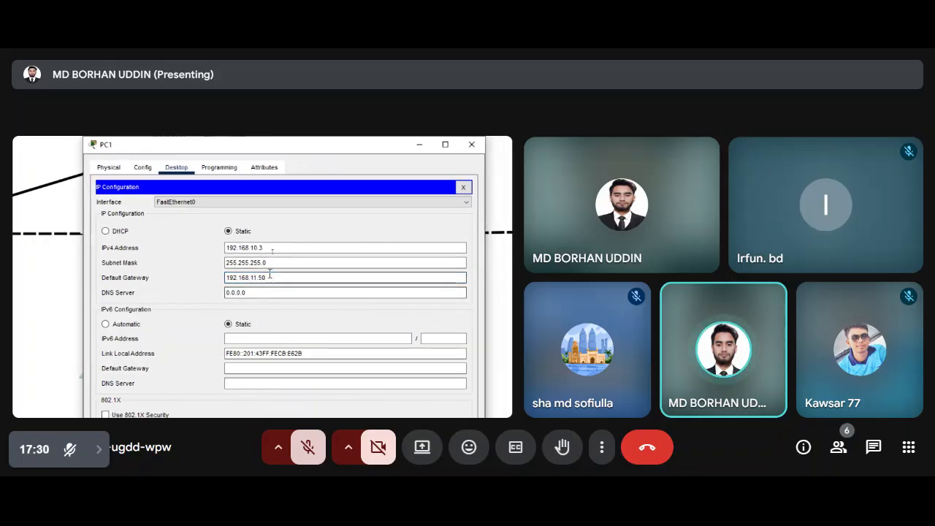
pyautogui.click(326, 262)
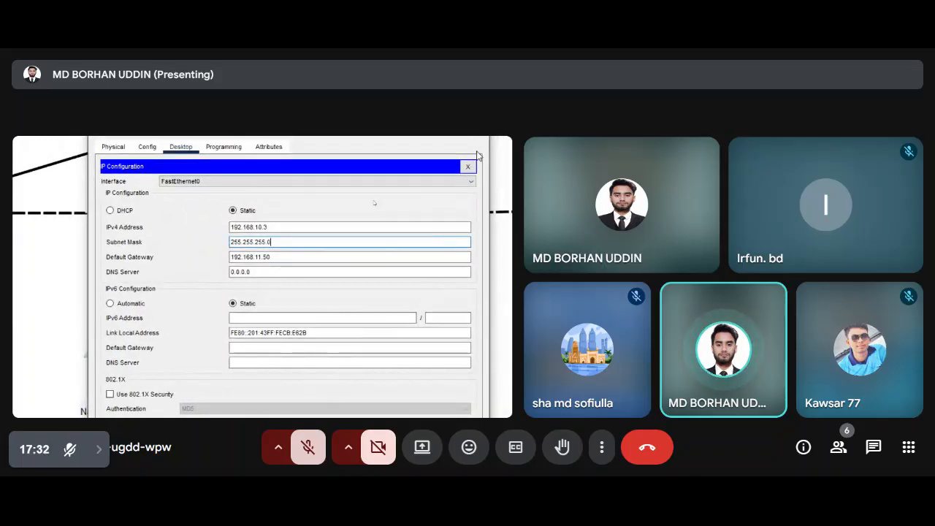
pyautogui.press('super+minus')
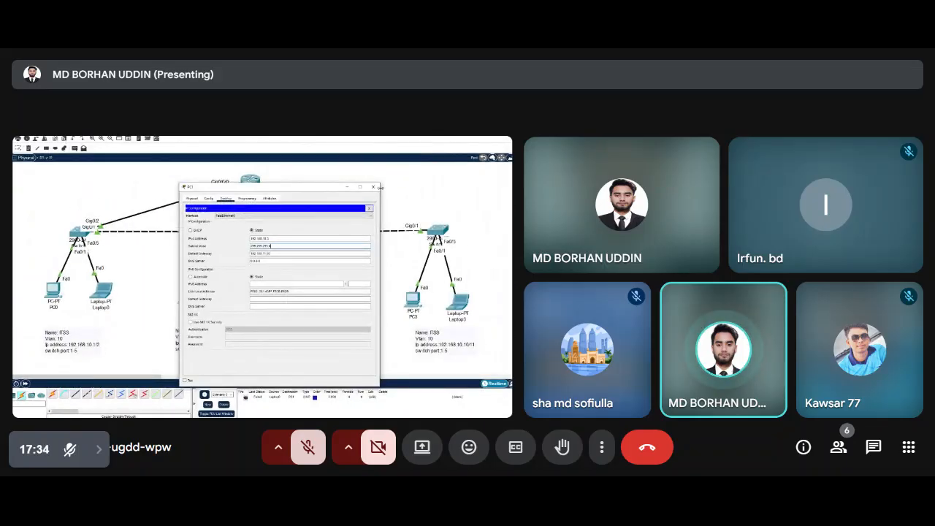
pyautogui.click(372, 187)
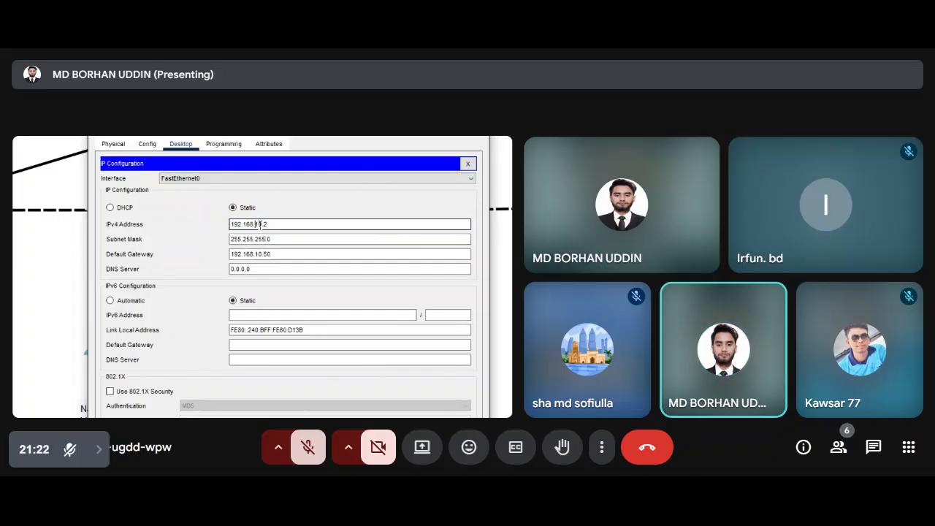
# Step: Unmute the meeting microphone to talk about the device IP settings, muting it in between
pyautogui.click(308, 448)
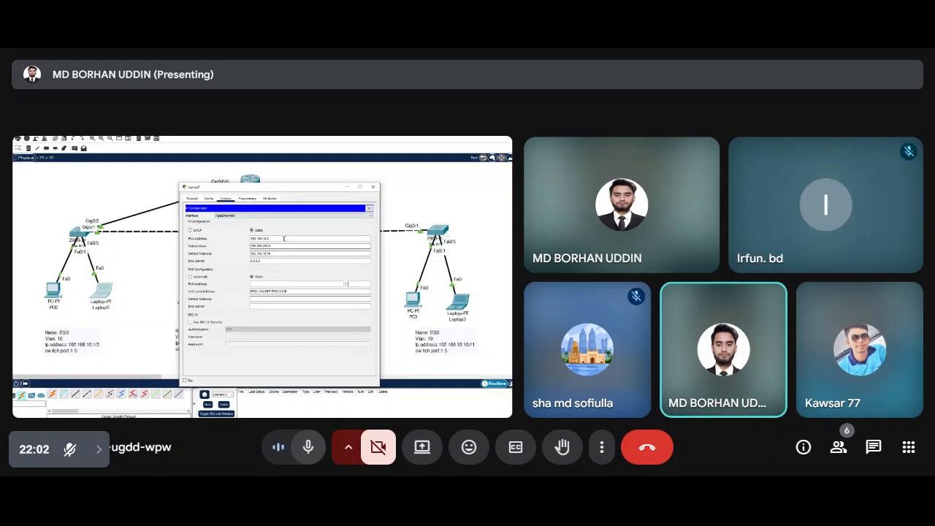
pyautogui.click(309, 453)
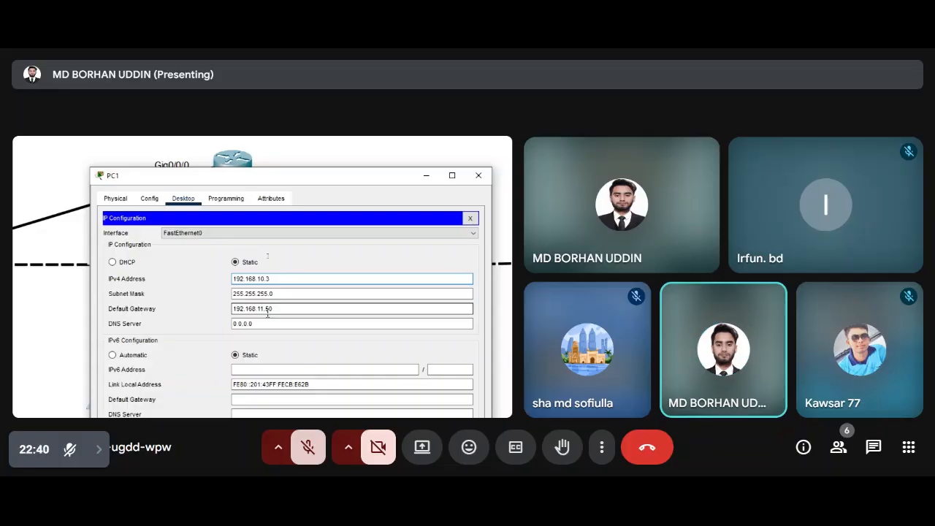
pyautogui.click(308, 449)
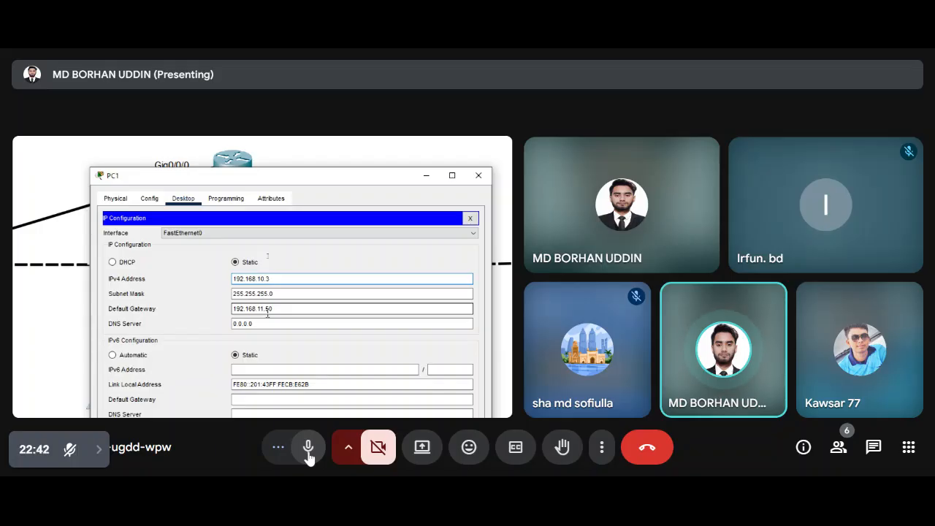
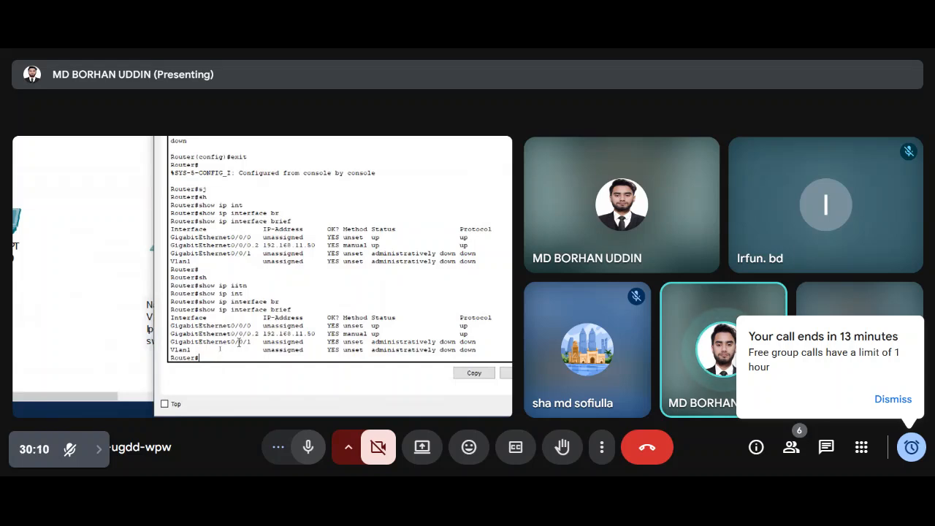
# Step: Highlight the GigabitEthernet0/0/0.2 row in the router's interface list and mute the meeting microphone
pyautogui.moveTo(170, 333); pyautogui.dragTo(478, 330)
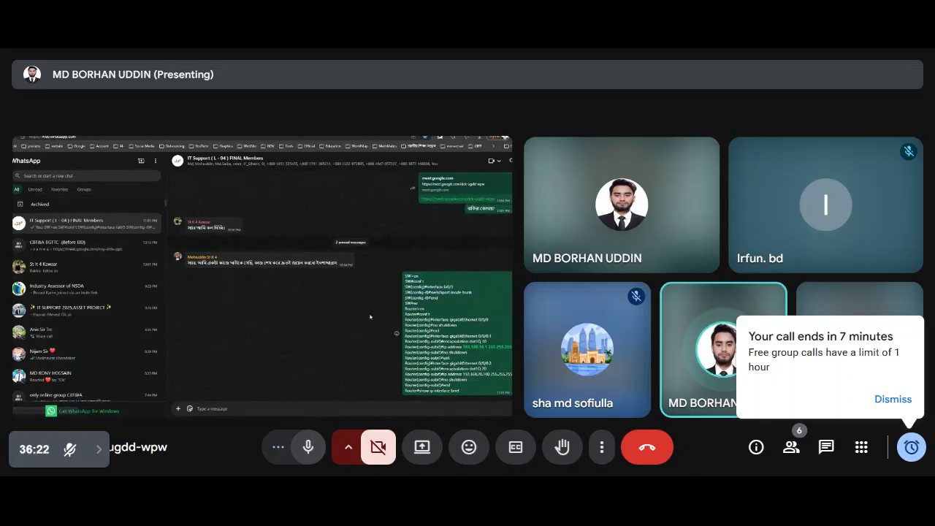
pyautogui.click(310, 453)
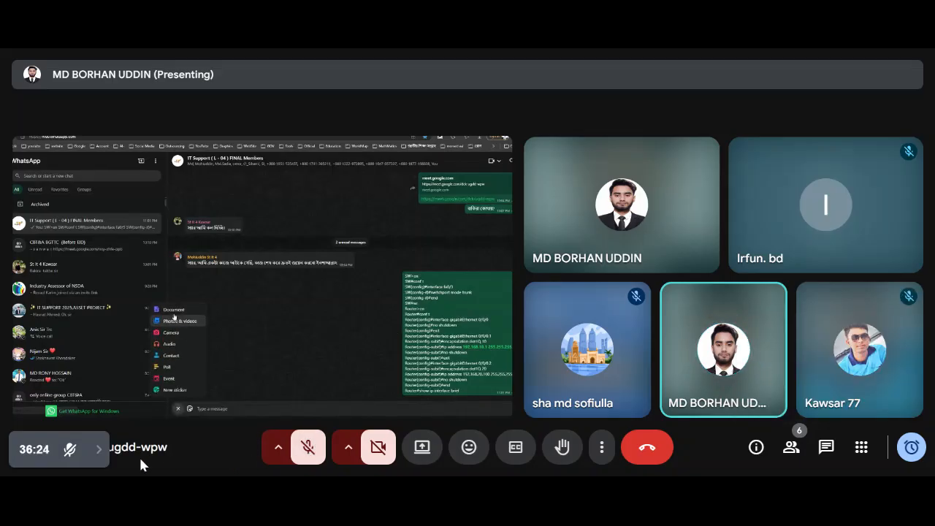
pyautogui.click(98, 449)
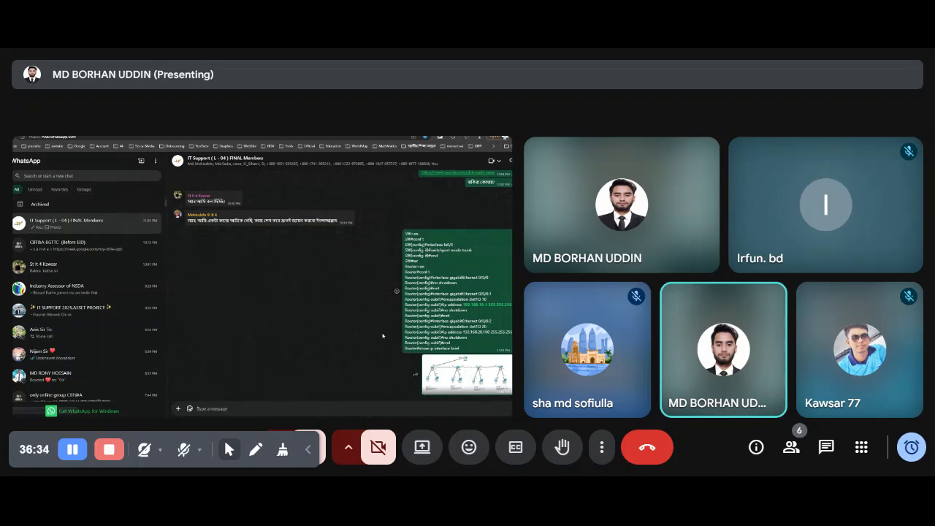
pyautogui.click(308, 450)
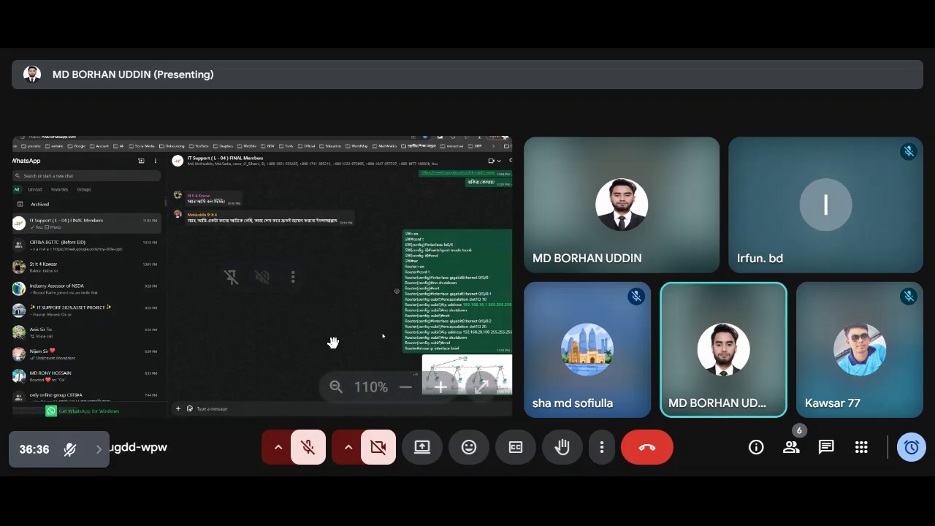